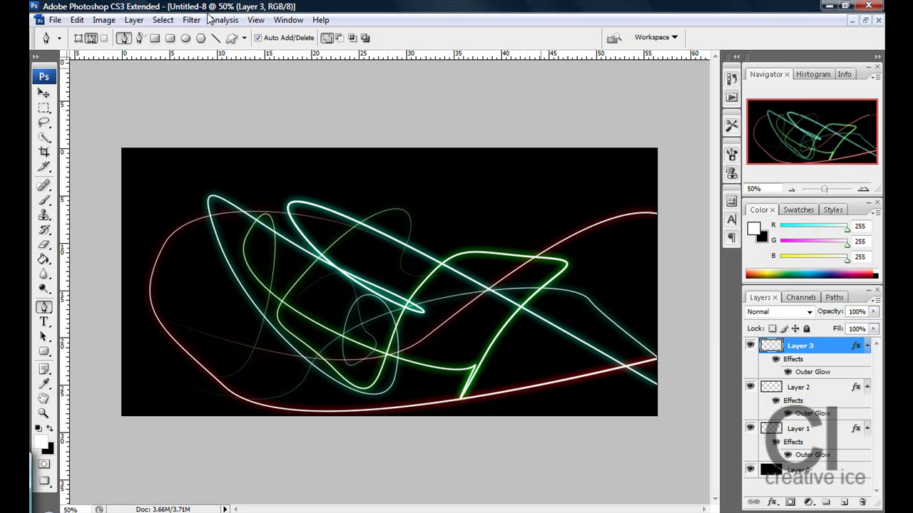
Open the New document dialog from the File menu
{"action": "left_click", "coordinate": [55, 20]}
Create the 1600x800 document and fill its background black with the Paint Bucket
{"action": "left_click", "coordinate": [66, 36]}
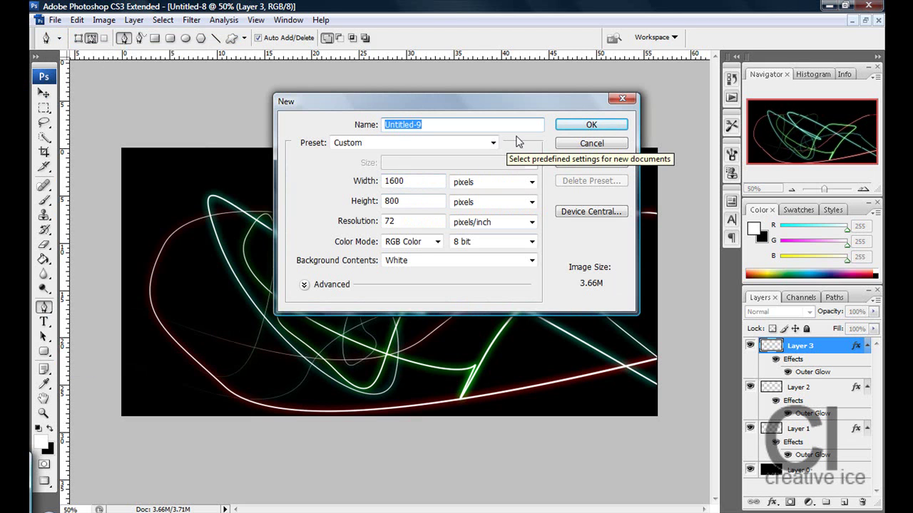
{"action": "left_click", "coordinate": [581, 124]}
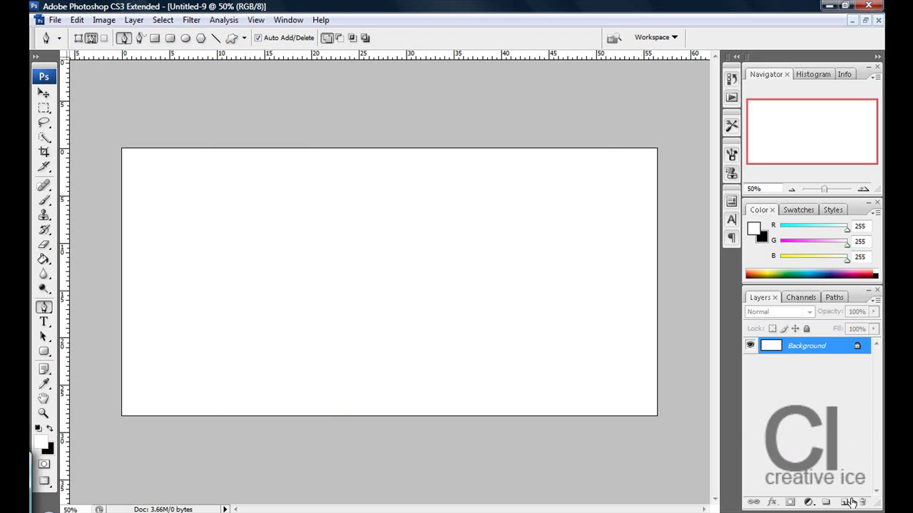
{"action": "left_click", "coordinate": [50, 429]}
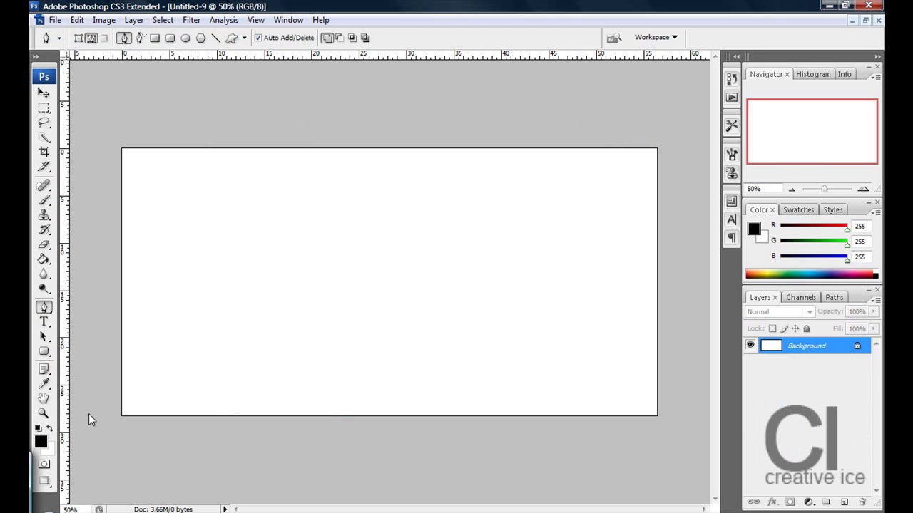
{"action": "key", "text": "g"}
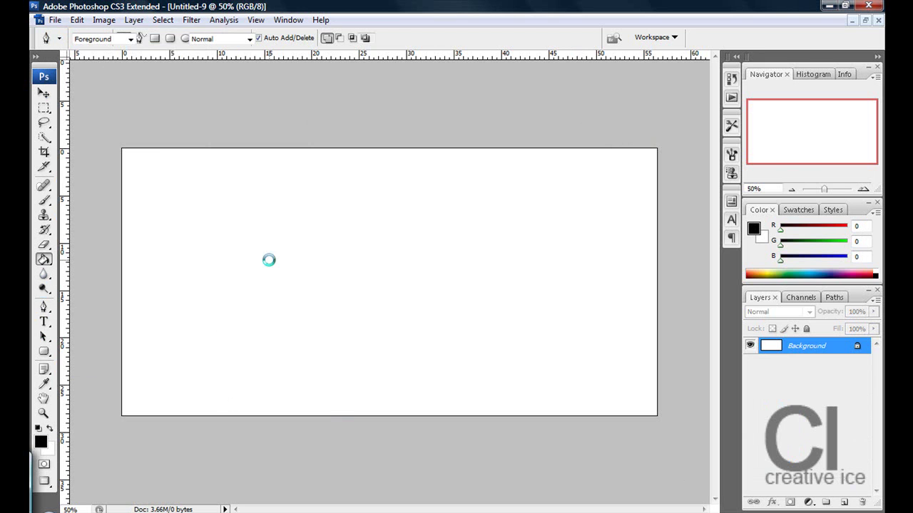
{"action": "left_click", "coordinate": [270, 265]}
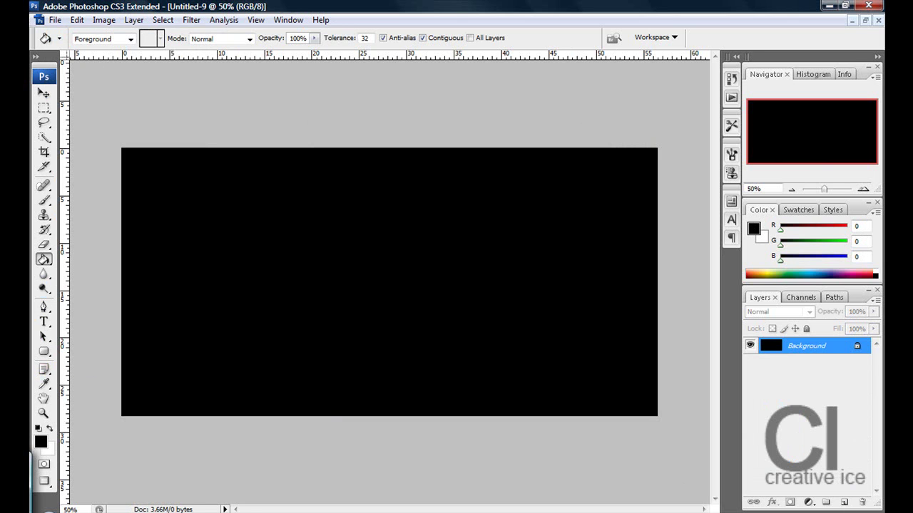
Add an empty Layer 1, choose the 5 px 100%-hardness brush, and select the Pen tool
{"action": "left_click", "coordinate": [843, 503]}
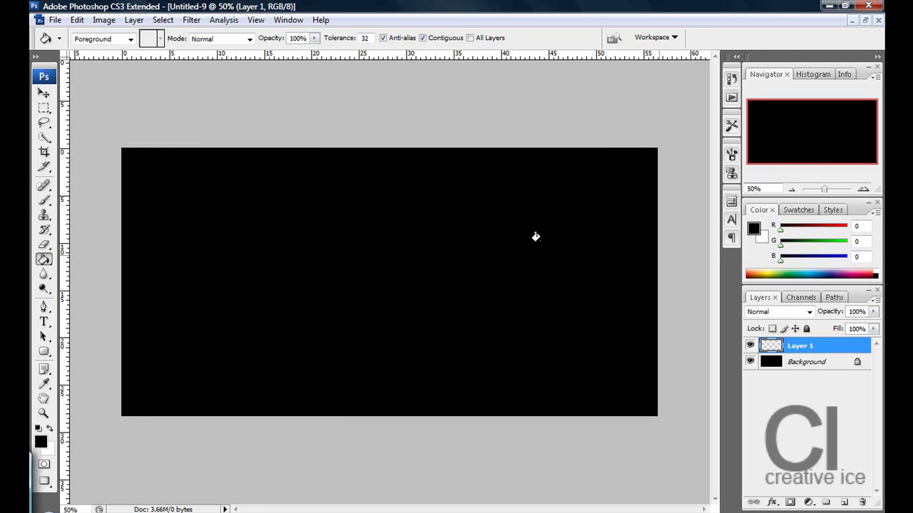
{"action": "left_click", "coordinate": [42, 202]}
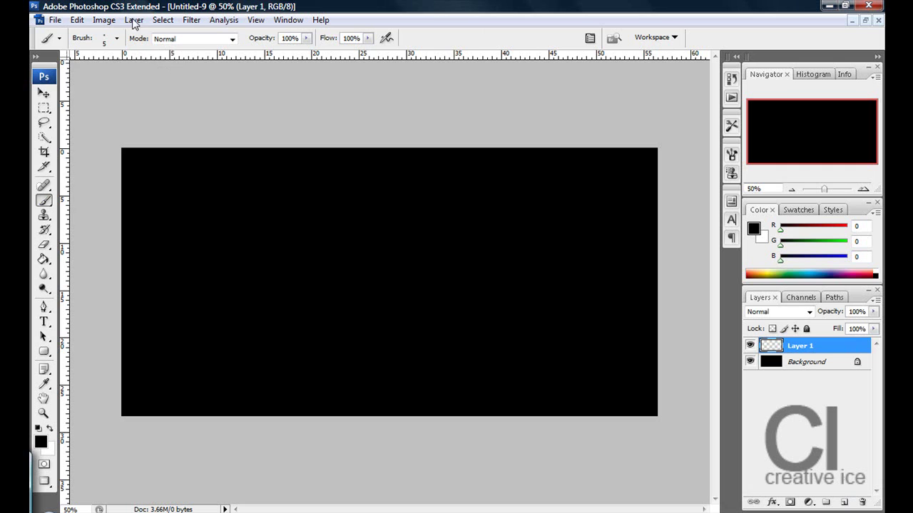
{"action": "left_click", "coordinate": [117, 39]}
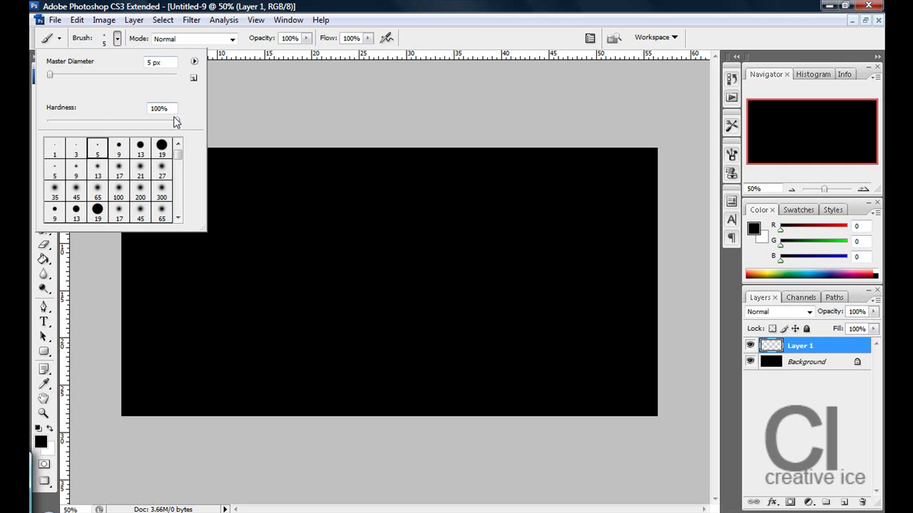
{"action": "left_click", "coordinate": [264, 100]}
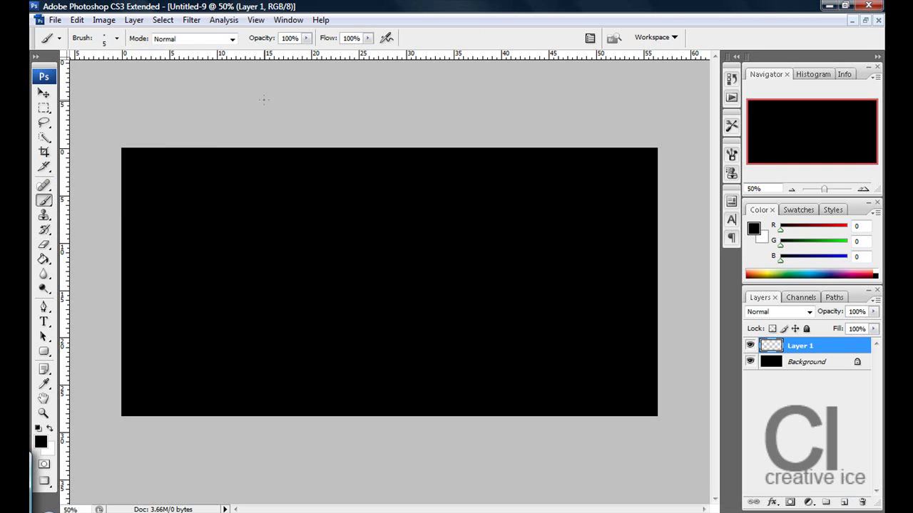
{"action": "left_click", "coordinate": [44, 307]}
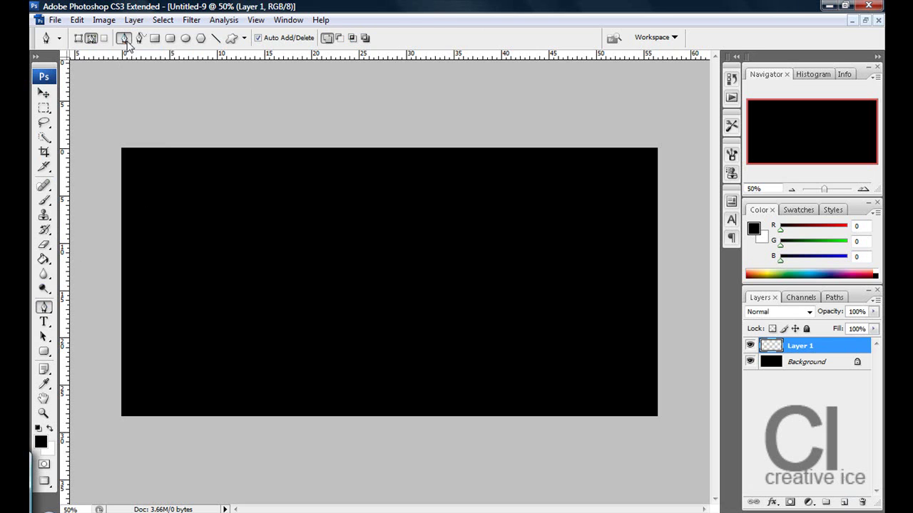
Set the Pen to Paths mode and draw a long looping curved path across the canvas
{"action": "left_click", "coordinate": [94, 39]}
{"action": "left_click_drag", "start_coordinate": [428, 365], "coordinate": [449, 255]}
{"action": "left_click_drag", "start_coordinate": [287, 276], "coordinate": [315, 173]}
{"action": "left_click_drag", "start_coordinate": [436, 211], "coordinate": [584, 249]}
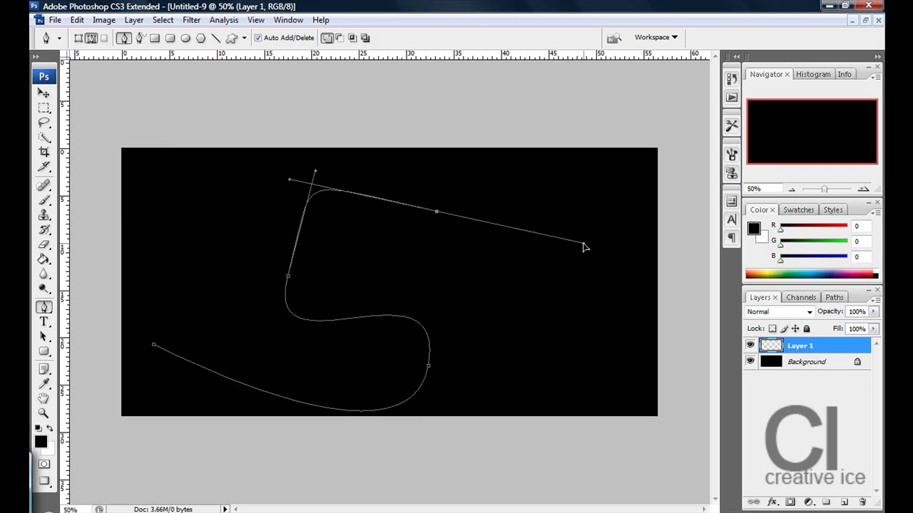
{"action": "left_click_drag", "start_coordinate": [578, 316], "coordinate": [491, 354]}
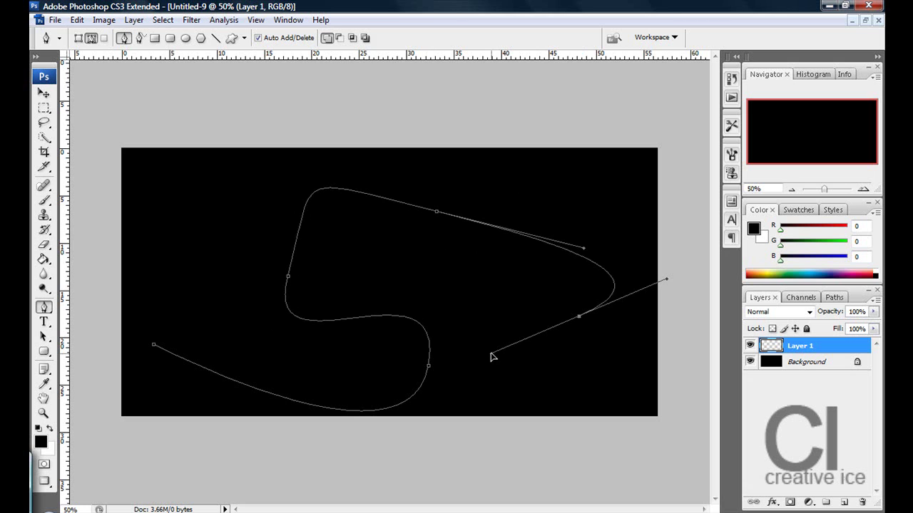
{"action": "left_click", "coordinate": [467, 303]}
{"action": "left_click_drag", "start_coordinate": [467, 303], "coordinate": [483, 227]}
{"action": "left_click_drag", "start_coordinate": [480, 385], "coordinate": [626, 327]}
{"action": "left_click_drag", "start_coordinate": [574, 395], "coordinate": [490, 397]}
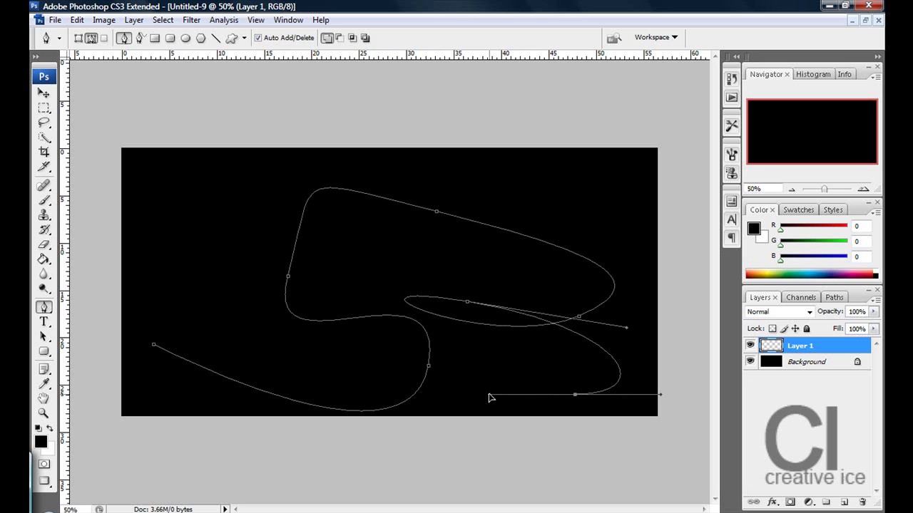
{"action": "left_click_drag", "start_coordinate": [455, 372], "coordinate": [445, 236]}
{"action": "left_click_drag", "start_coordinate": [511, 257], "coordinate": [563, 267]}
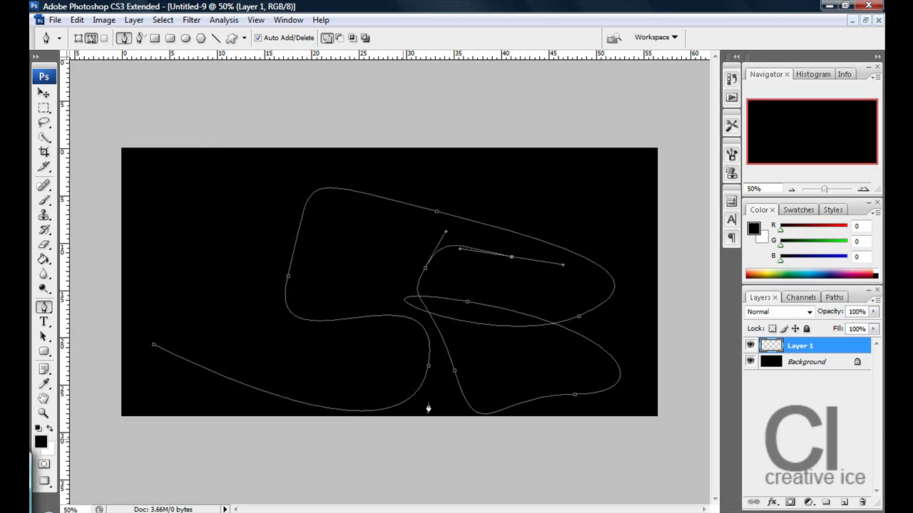
Stroke the path with the Brush, with Simulate Pressure turned on
{"action": "right_click", "coordinate": [464, 237]}
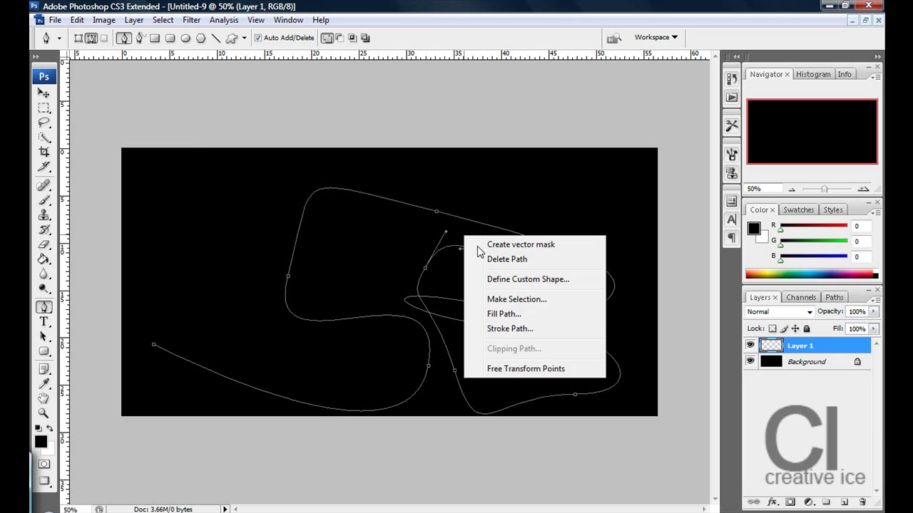
{"action": "left_click", "coordinate": [503, 330]}
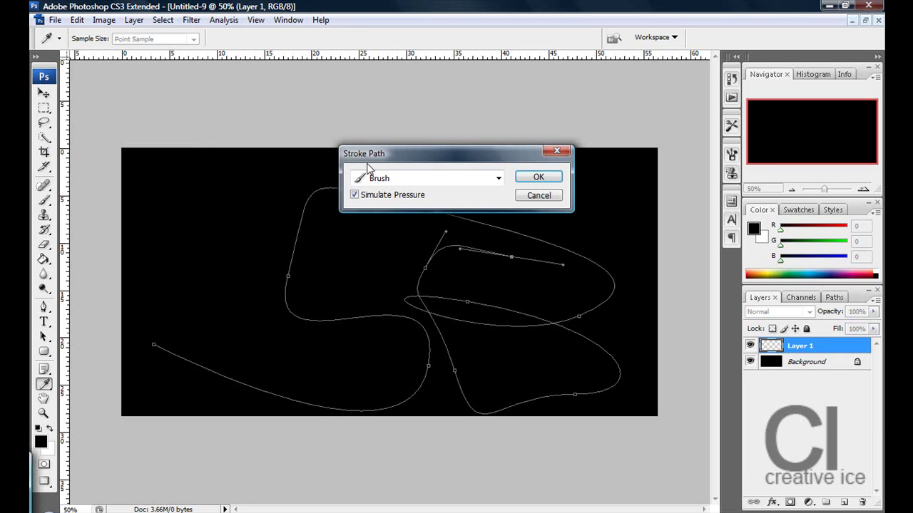
{"action": "left_click", "coordinate": [498, 180]}
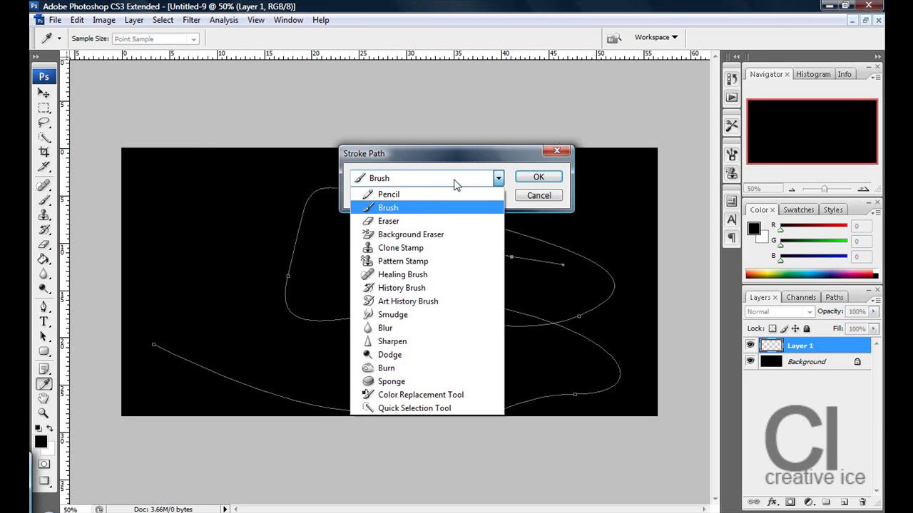
{"action": "left_click", "coordinate": [424, 208]}
{"action": "left_click", "coordinate": [355, 197]}
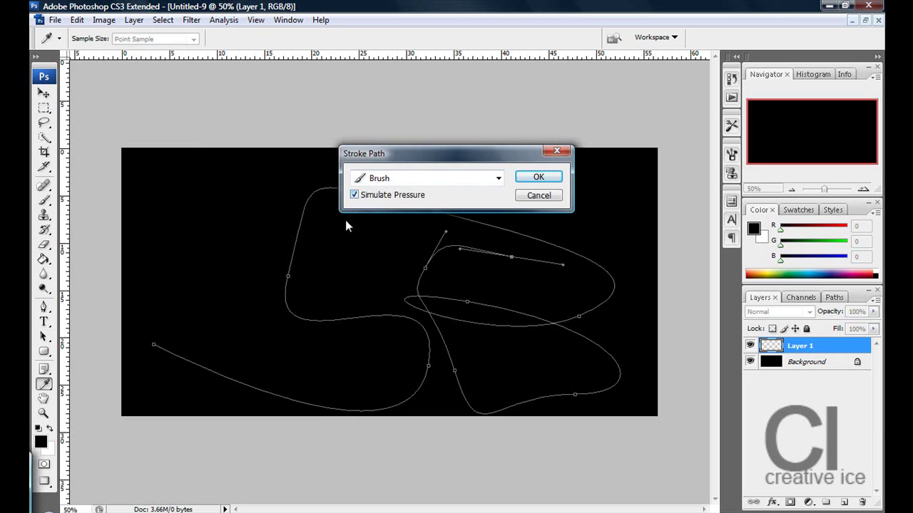
Make white the foreground, stroke the path again with the brush, then delete the path
{"action": "left_click", "coordinate": [539, 177]}
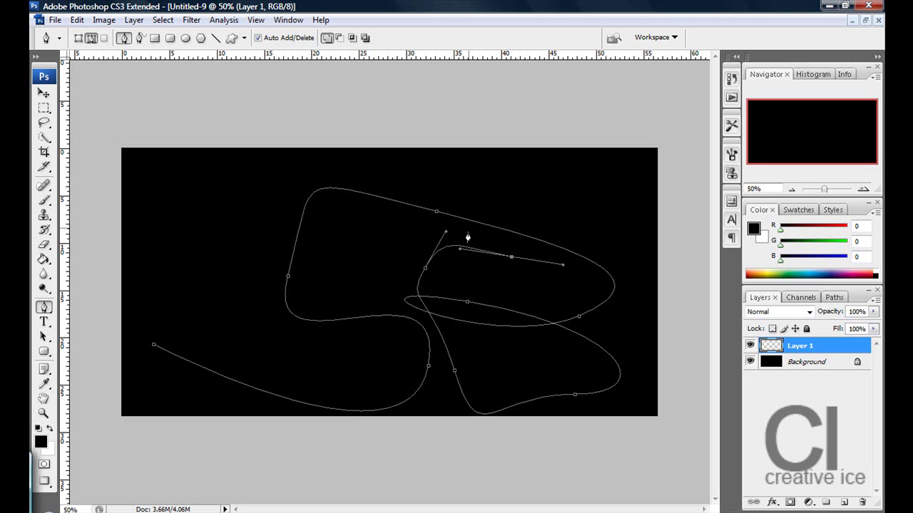
{"action": "left_click", "coordinate": [49, 429]}
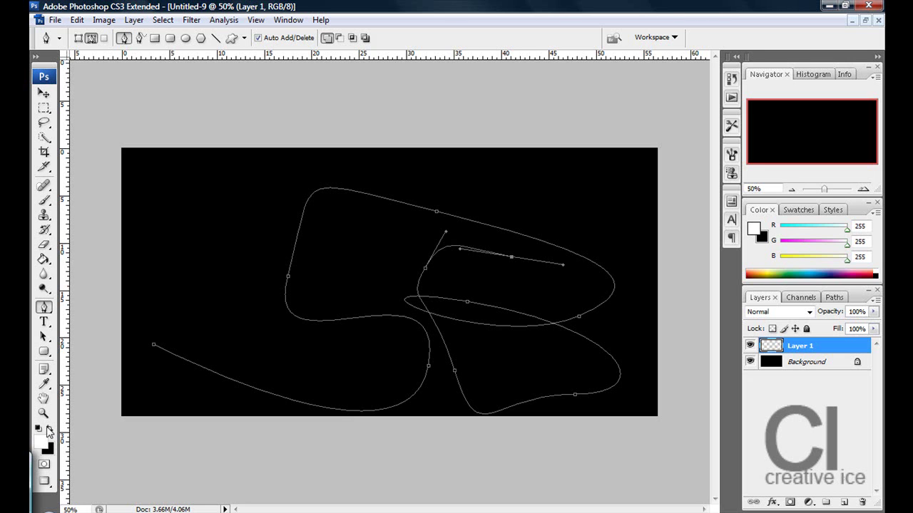
{"action": "left_click", "coordinate": [49, 431]}
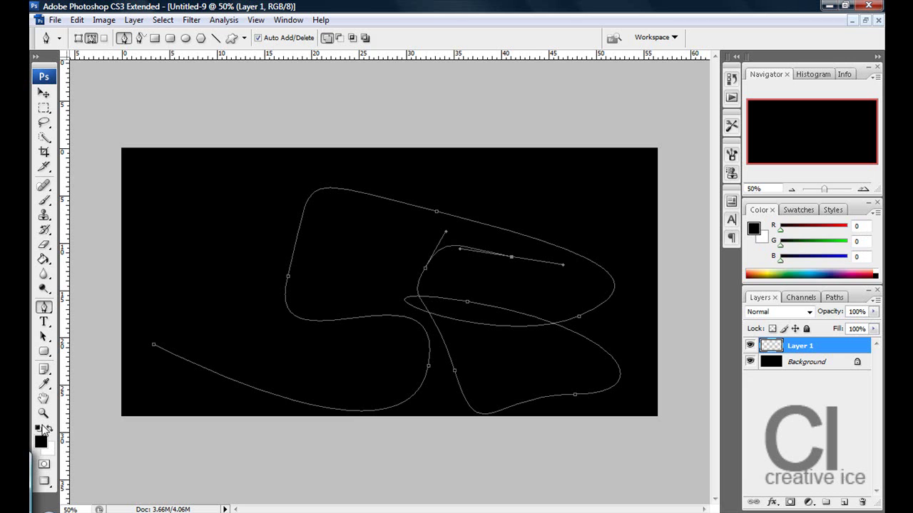
{"action": "left_click", "coordinate": [49, 430]}
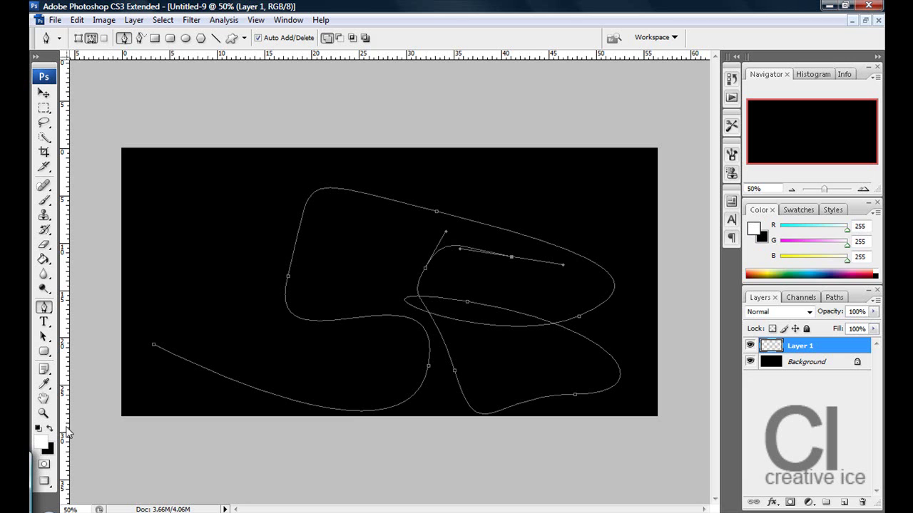
{"action": "right_click", "coordinate": [348, 325]}
{"action": "left_click", "coordinate": [399, 431]}
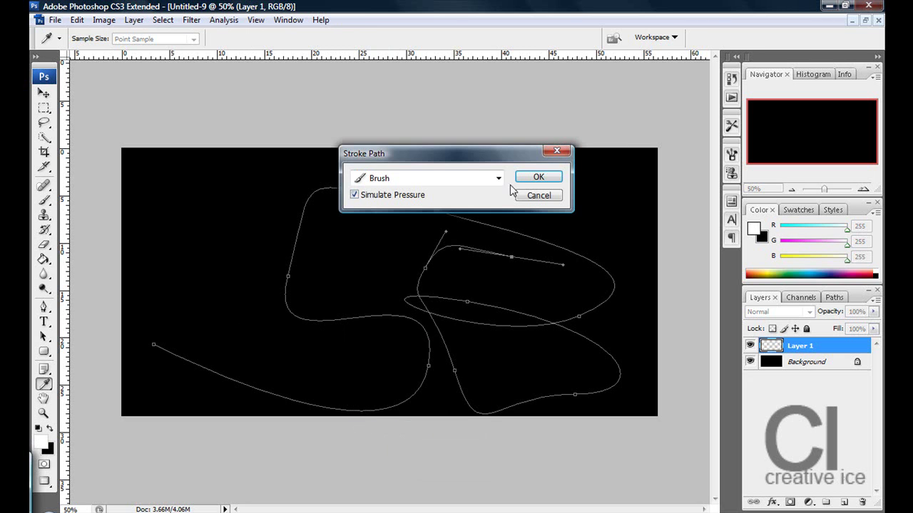
{"action": "left_click", "coordinate": [536, 178]}
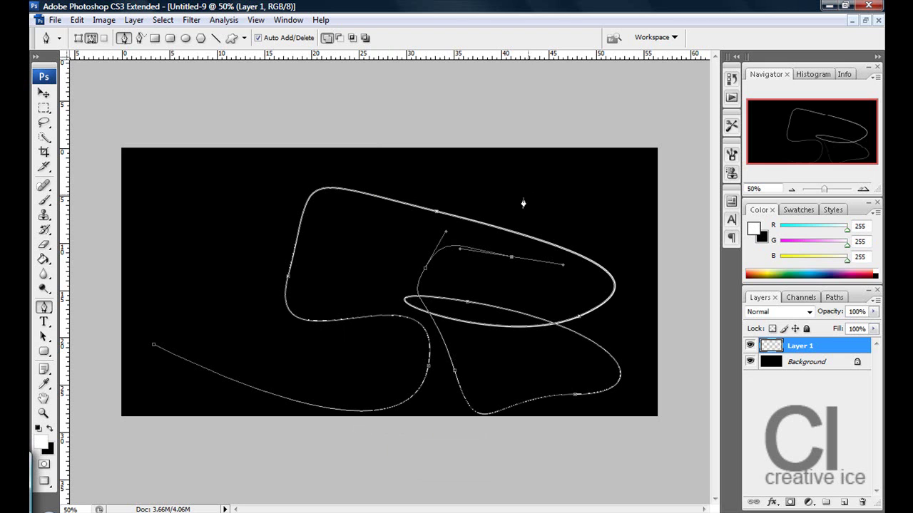
{"action": "right_click", "coordinate": [485, 242]}
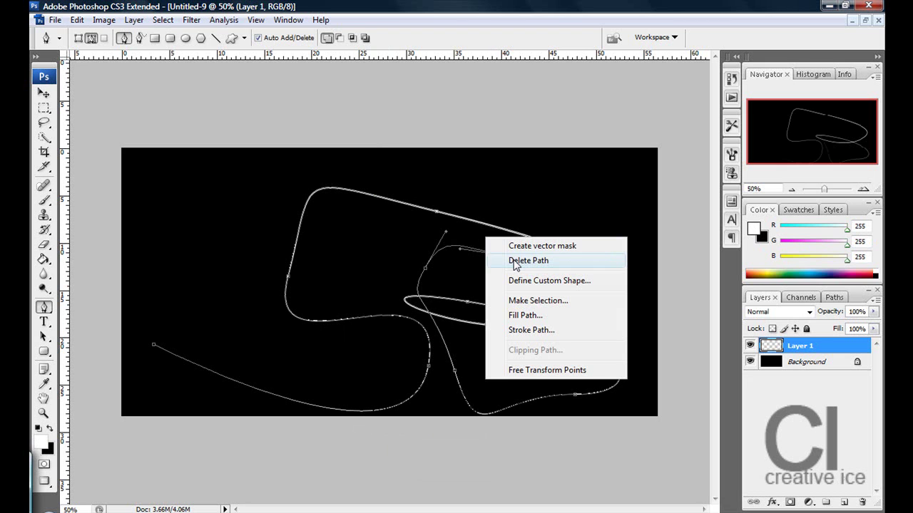
{"action": "left_click", "coordinate": [517, 260]}
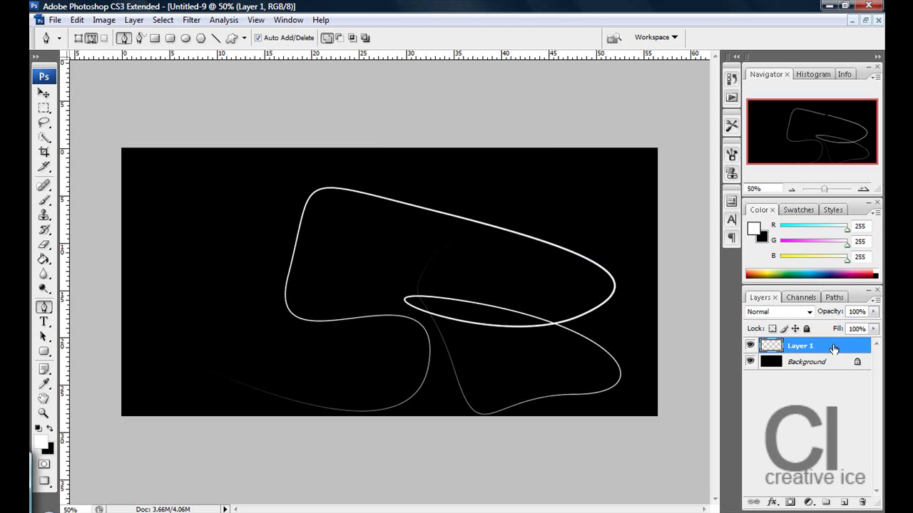
Give Layer 1 a cyan Outer Glow of size 25, then add an empty Layer 2
{"action": "left_click", "coordinate": [751, 345]}
{"action": "left_click", "coordinate": [752, 345]}
{"action": "left_click", "coordinate": [771, 503]}
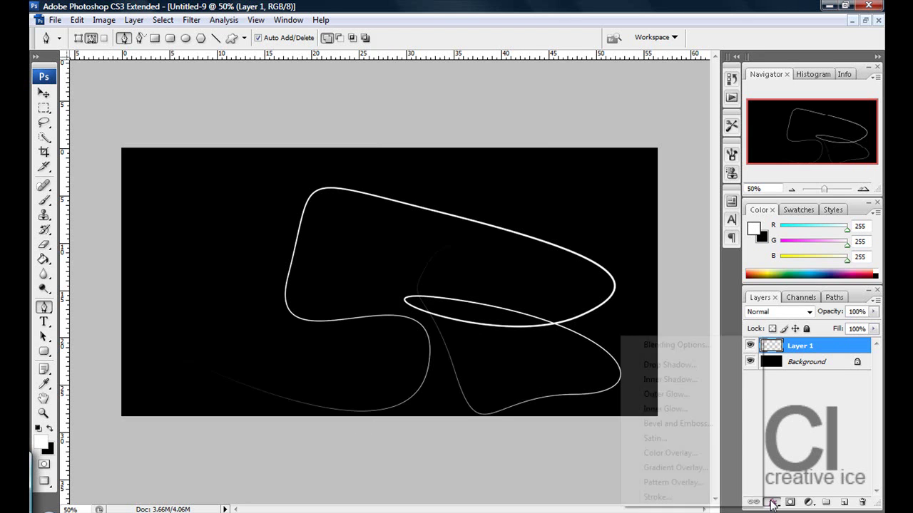
{"action": "left_click", "coordinate": [676, 399]}
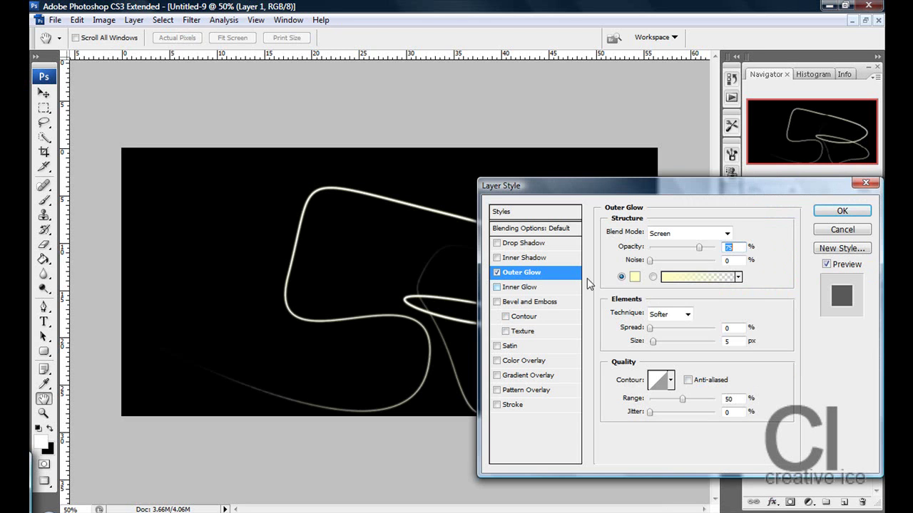
{"action": "left_click", "coordinate": [632, 277]}
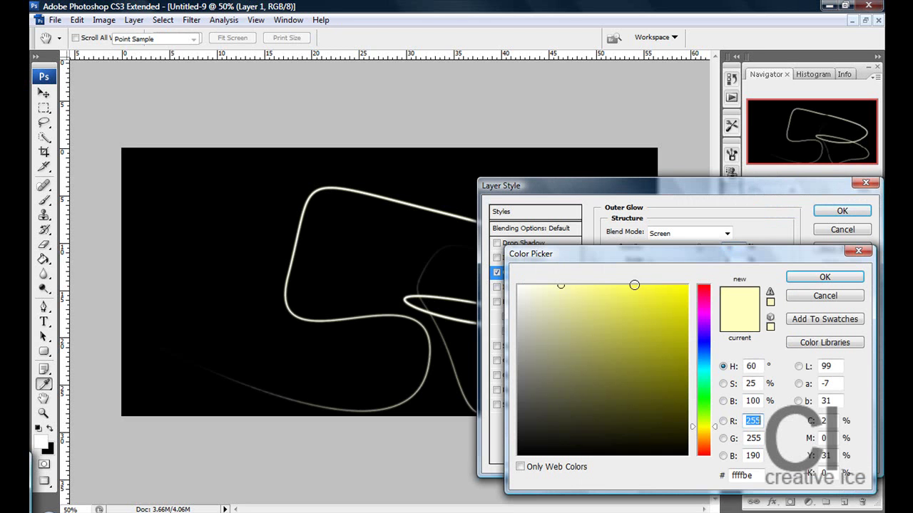
{"action": "left_click", "coordinate": [706, 385]}
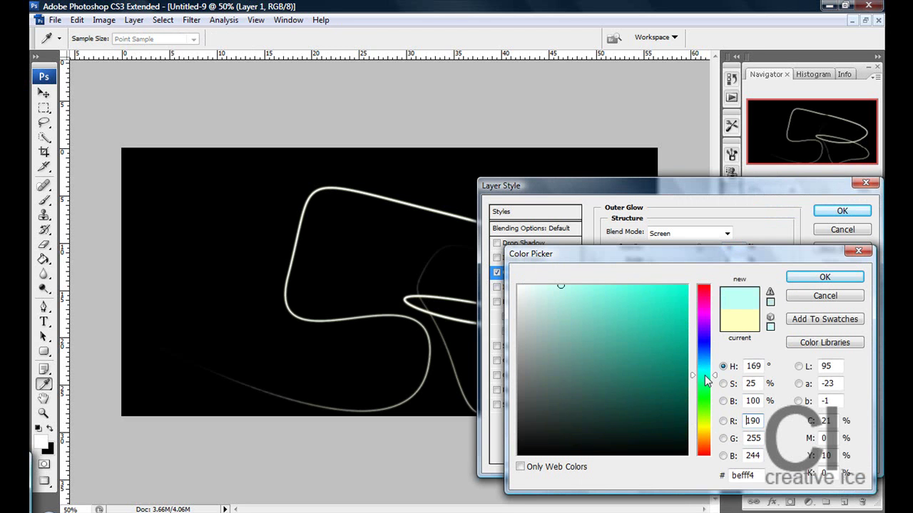
{"action": "left_click", "coordinate": [825, 277]}
{"action": "double_click", "coordinate": [738, 343]}
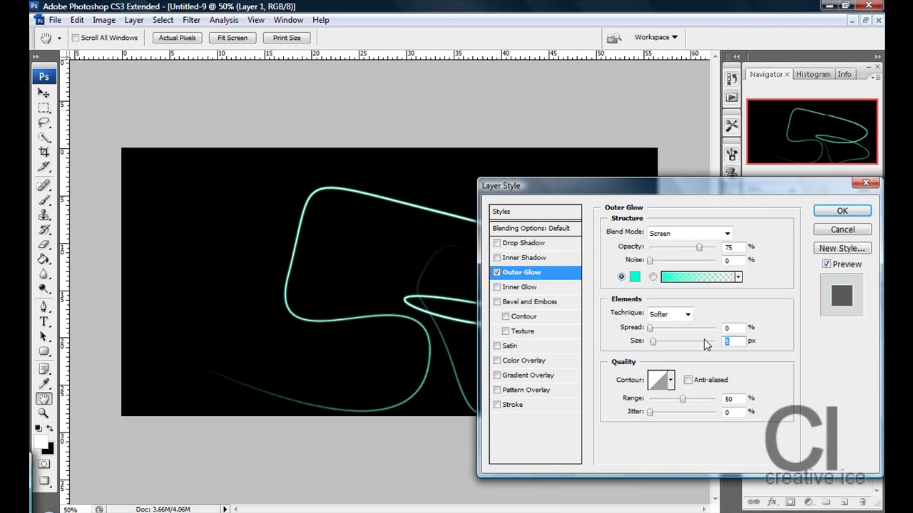
{"action": "type", "text": "25"}
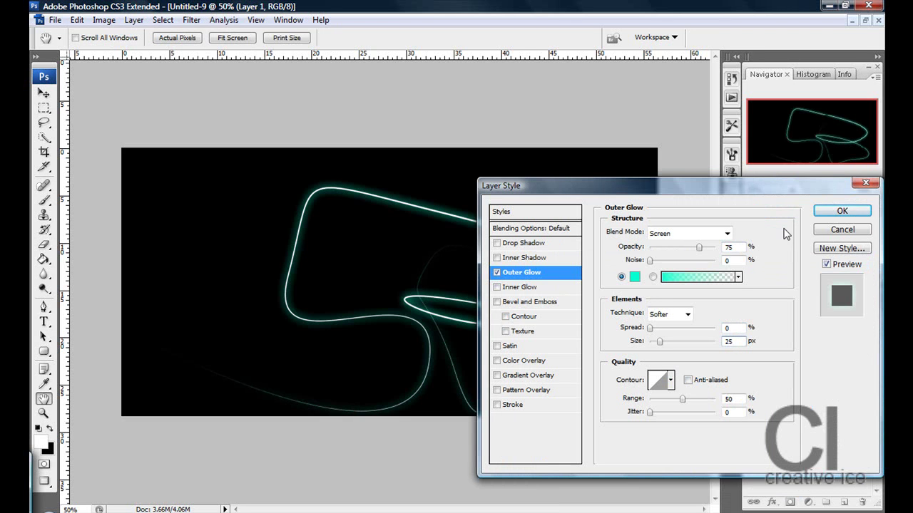
{"action": "left_click", "coordinate": [817, 212]}
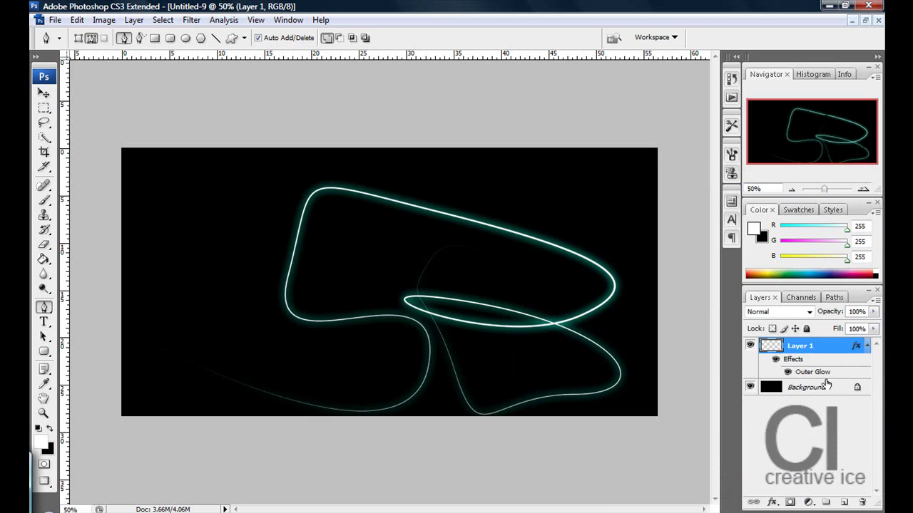
{"action": "left_click", "coordinate": [843, 502]}
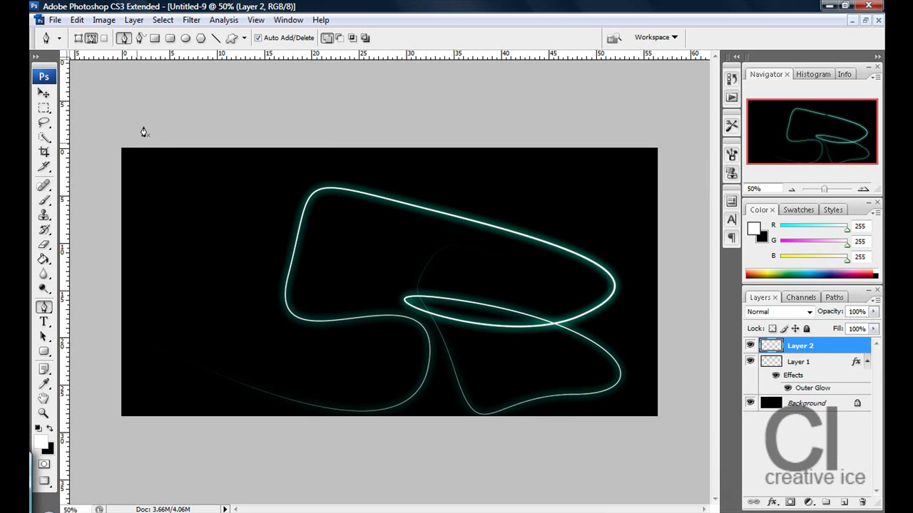
Draw a second looping pen path starting from the canvas's left edge
{"action": "left_click", "coordinate": [84, 355]}
{"action": "left_click_drag", "start_coordinate": [399, 375], "coordinate": [576, 326]}
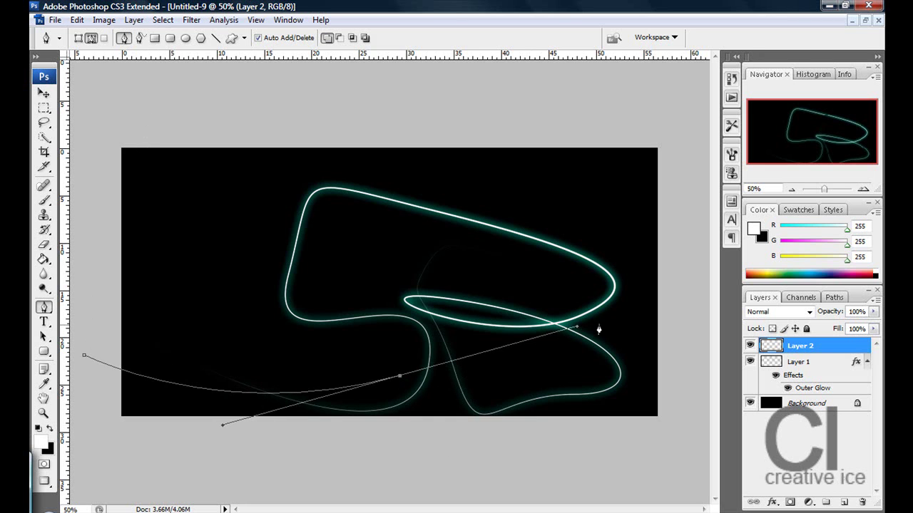
{"action": "left_click_drag", "start_coordinate": [594, 242], "coordinate": [493, 216]}
{"action": "left_click_drag", "start_coordinate": [316, 222], "coordinate": [315, 298]}
{"action": "left_click_drag", "start_coordinate": [410, 326], "coordinate": [496, 291]}
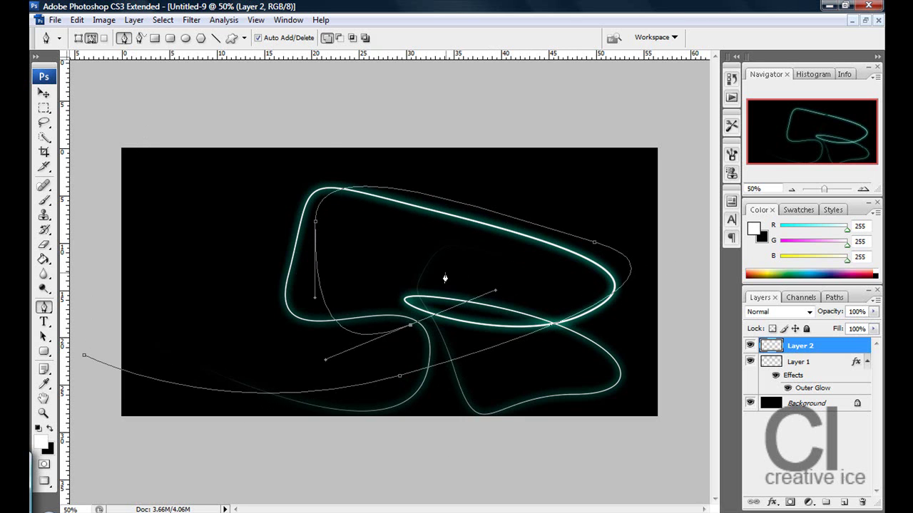
{"action": "left_click_drag", "start_coordinate": [444, 273], "coordinate": [423, 246]}
Stroke the new path on Layer 2 with the white brush
{"action": "right_click", "coordinate": [393, 289]}
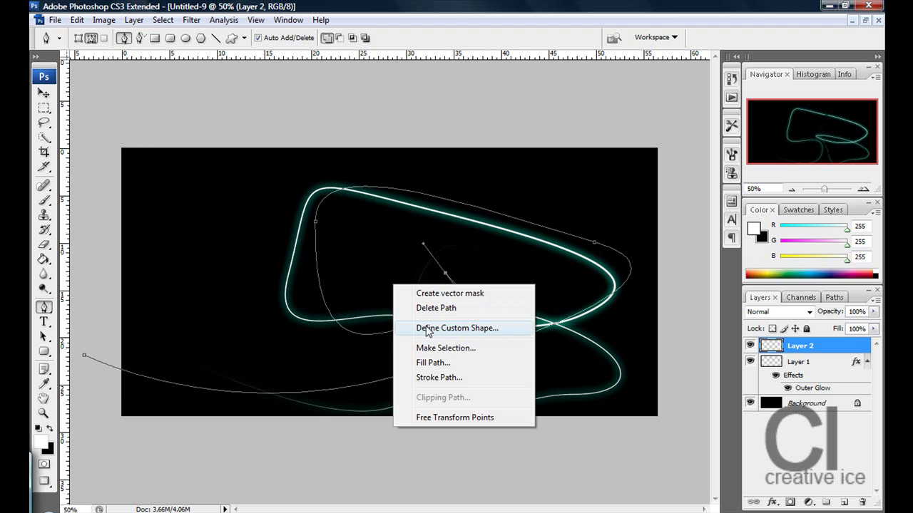
{"action": "left_click", "coordinate": [438, 377]}
{"action": "left_click", "coordinate": [540, 178]}
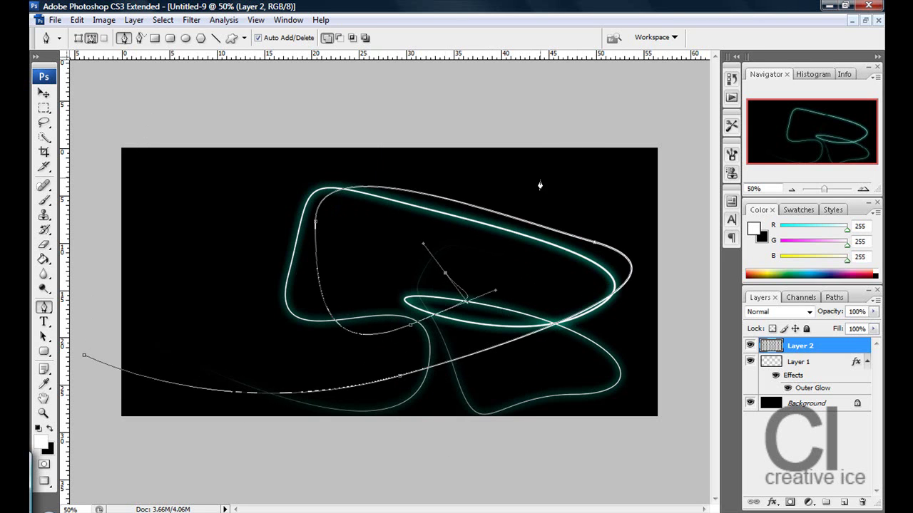
{"action": "right_click", "coordinate": [502, 251]}
Delete the path and give Layer 2 a red Outer Glow of size 25
{"action": "left_click", "coordinate": [546, 275]}
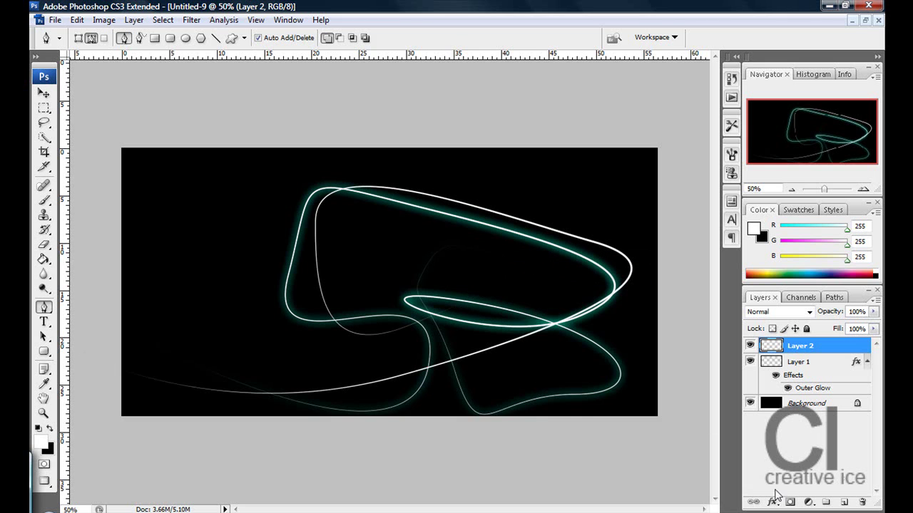
{"action": "left_click", "coordinate": [772, 502]}
{"action": "left_click", "coordinate": [689, 393]}
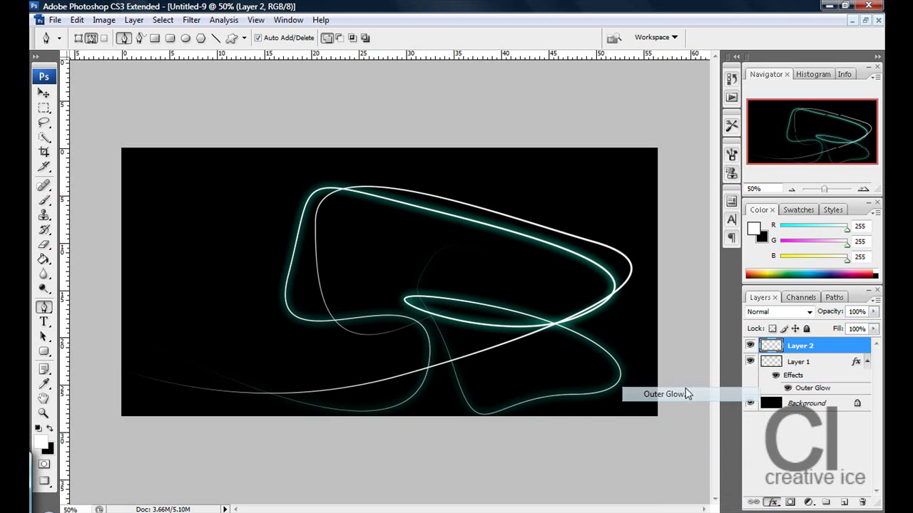
{"action": "left_click", "coordinate": [633, 280]}
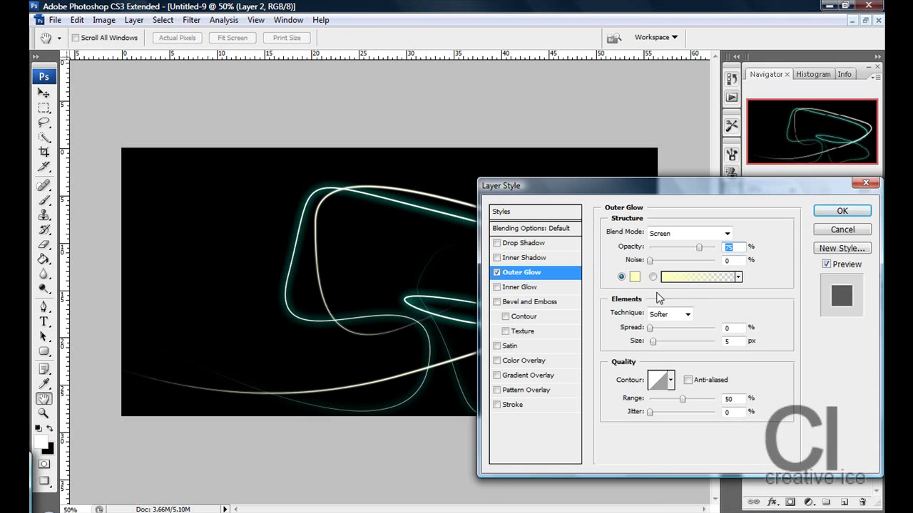
{"action": "left_click_drag", "start_coordinate": [701, 306], "coordinate": [702, 286]}
{"action": "left_click", "coordinate": [689, 286]}
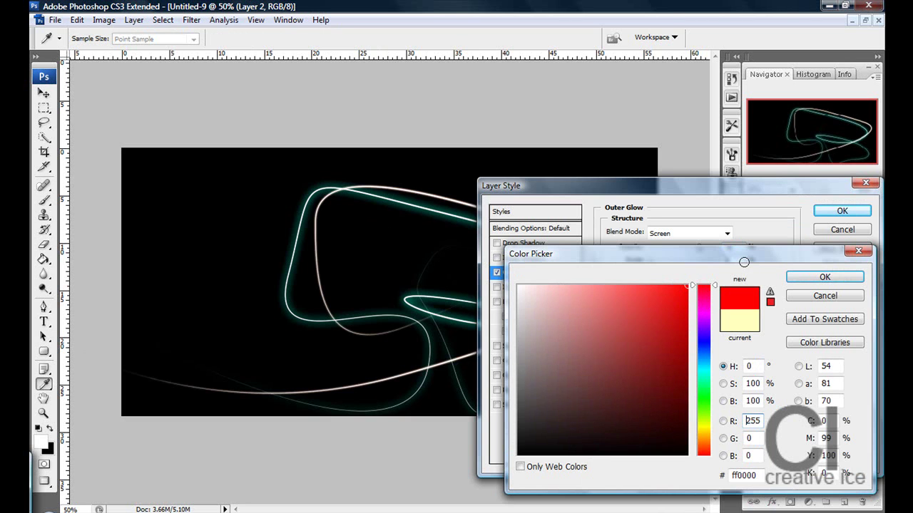
{"action": "left_click", "coordinate": [813, 276]}
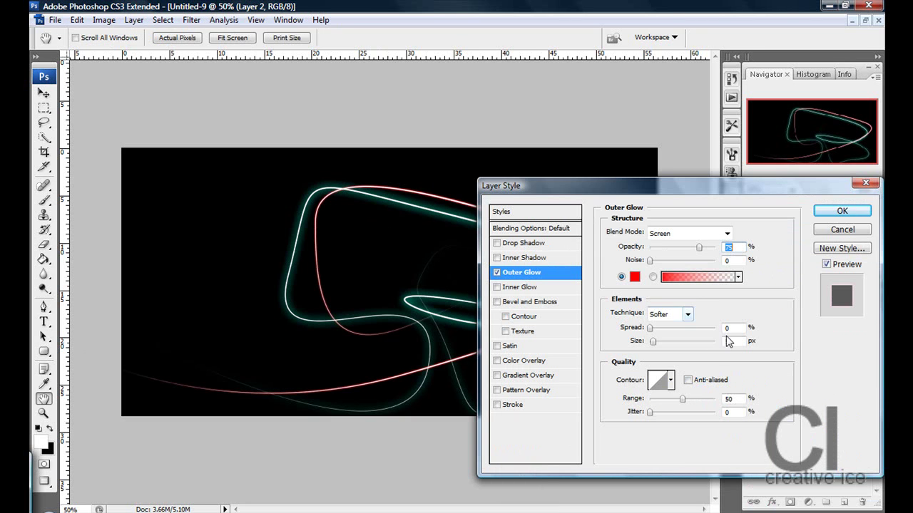
{"action": "double_click", "coordinate": [728, 342]}
{"action": "type", "text": "25"}
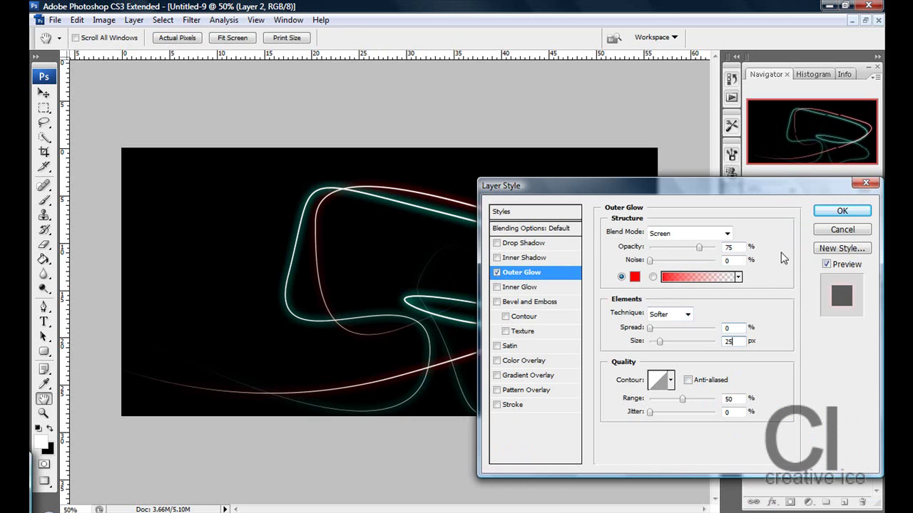
{"action": "left_click", "coordinate": [839, 212]}
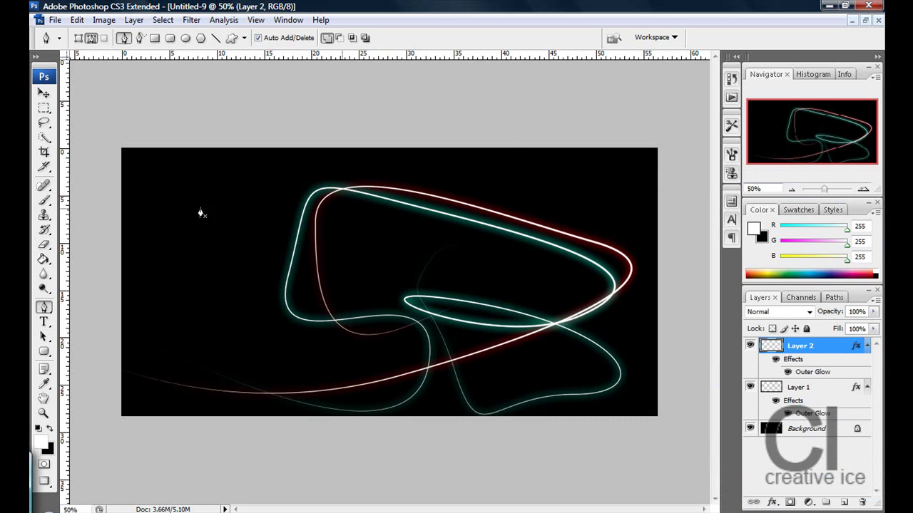